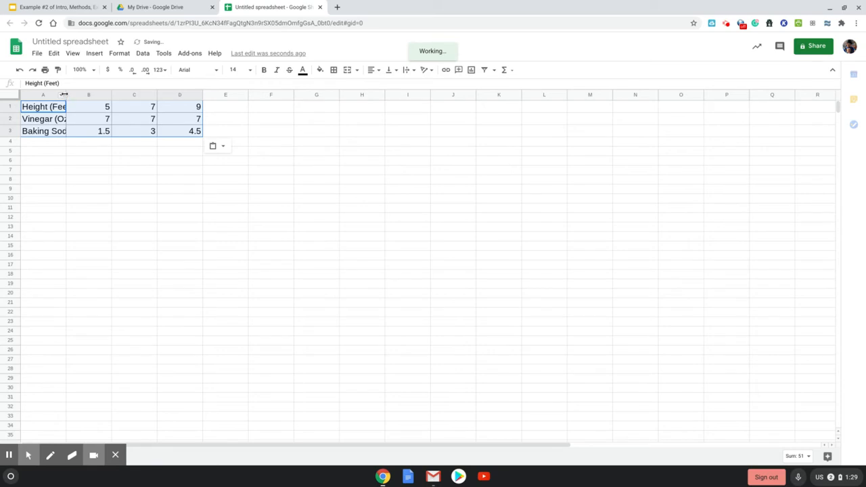
# Fit column A to its labels and delete the Vinegar (Oz) row from the table
pyautogui.doubleClick(65, 94)
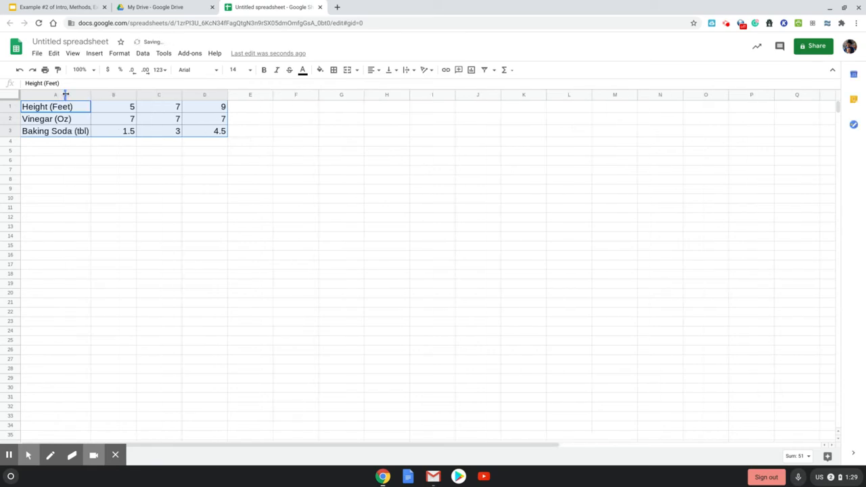
pyautogui.click(134, 142)
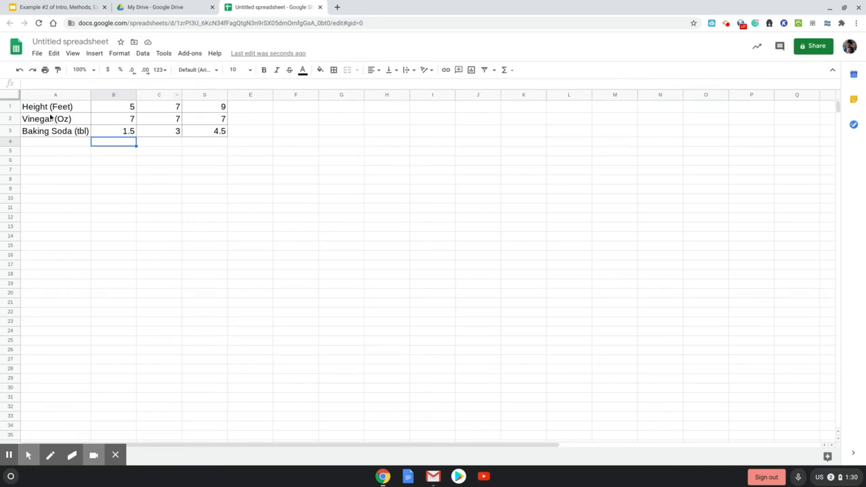
pyautogui.rightClick(10, 119)
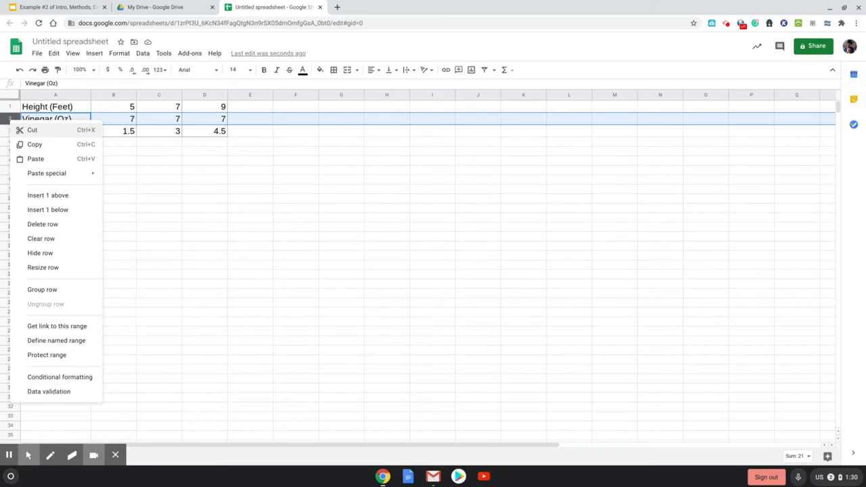
pyautogui.click(42, 224)
pyautogui.click(205, 180)
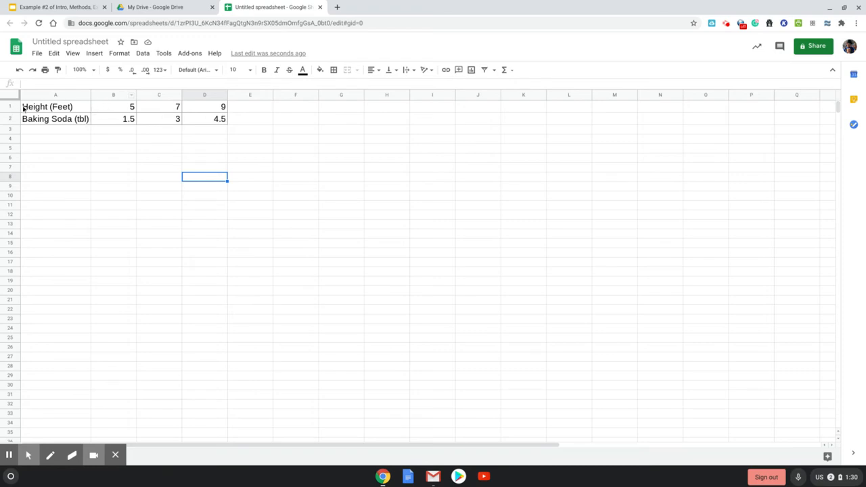
# Insert a chart based on the height and baking soda values in cells B1:D2
pyautogui.moveTo(129, 110); pyautogui.dragTo(205, 120)
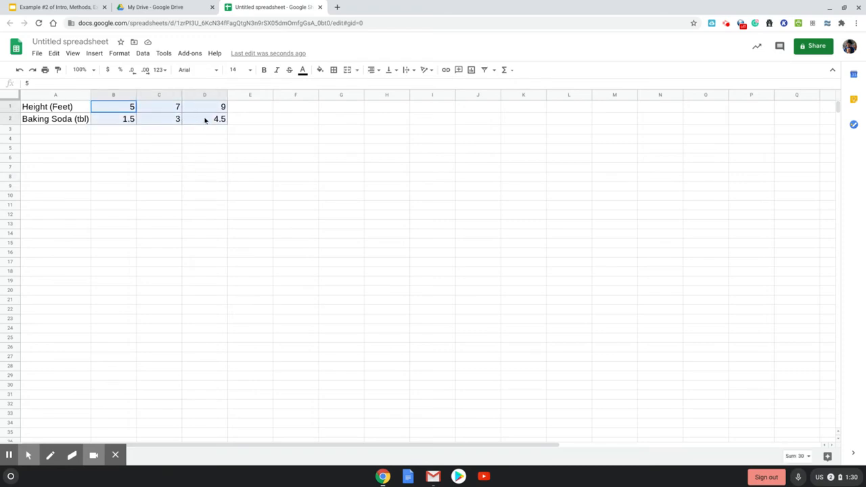
pyautogui.click(94, 53)
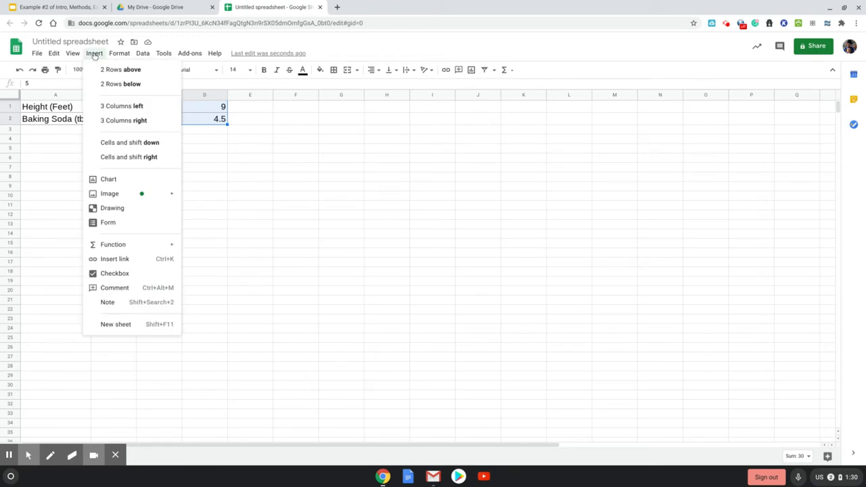
pyautogui.click(122, 179)
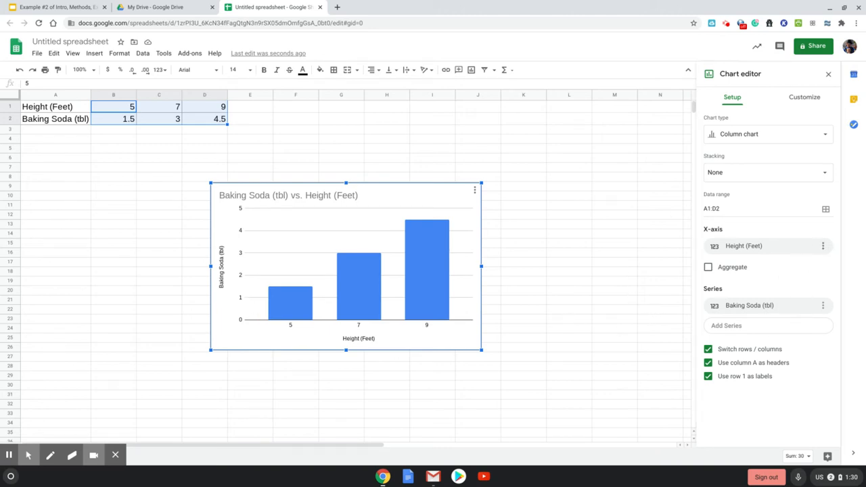
# Set the chart's X-axis to Baking Soda (tbl)
pyautogui.click(822, 246)
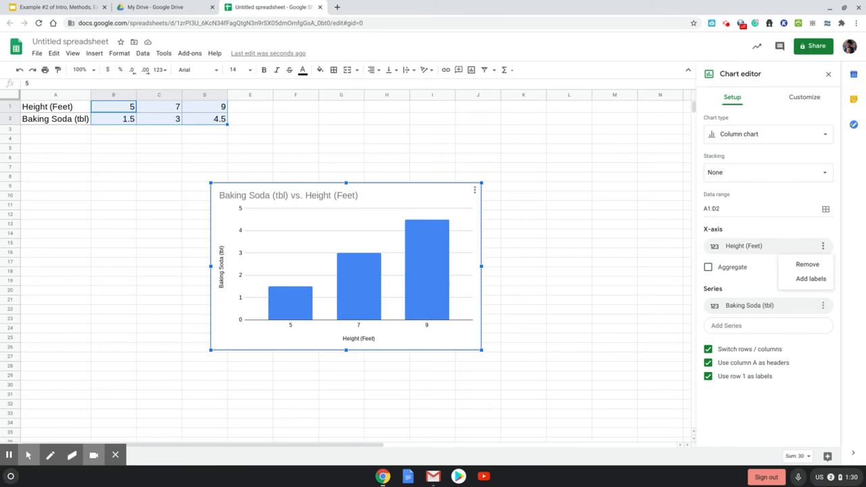
pyautogui.click(809, 253)
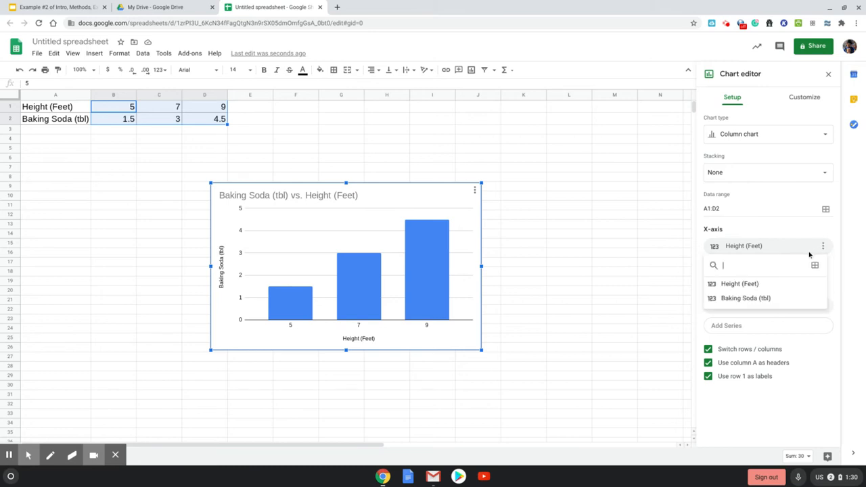
pyautogui.click(754, 299)
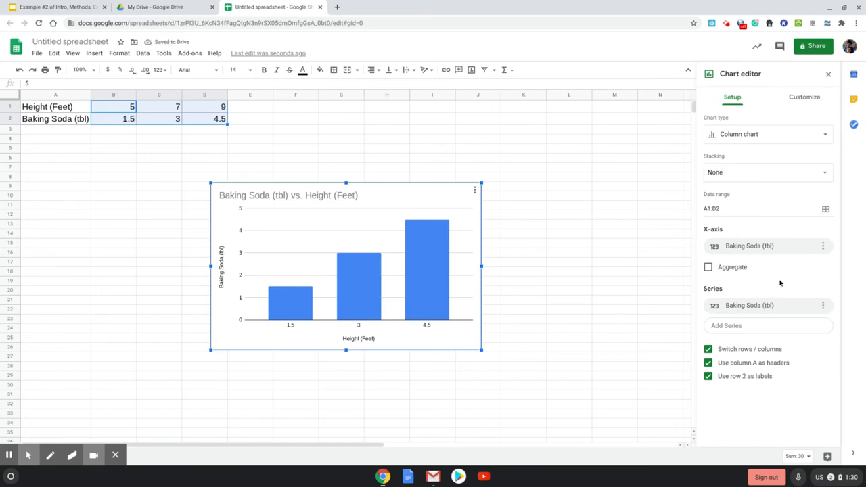
# Add Height (Feet) as a chart series and remove the Baking Soda (tbl) series
pyautogui.click(822, 306)
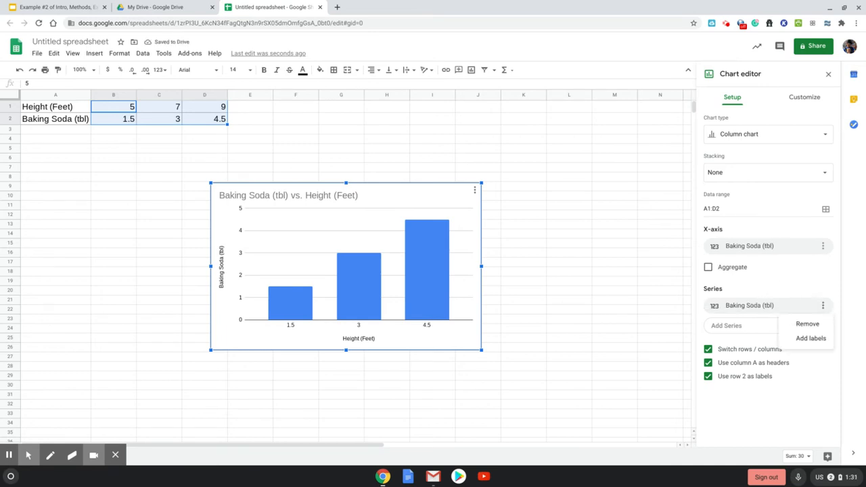
pyautogui.click(759, 327)
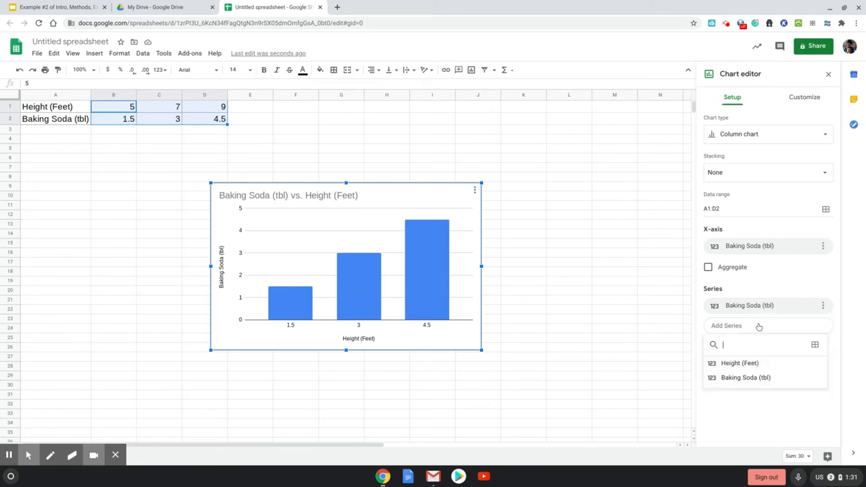
pyautogui.click(739, 364)
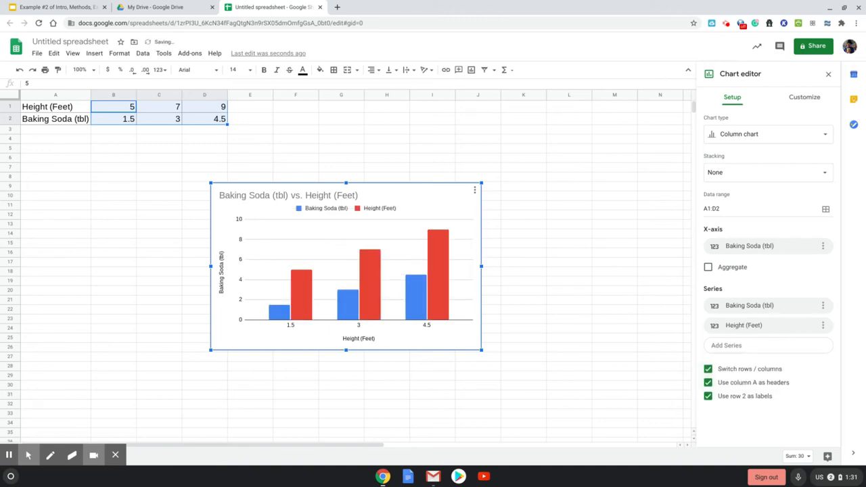
pyautogui.click(822, 306)
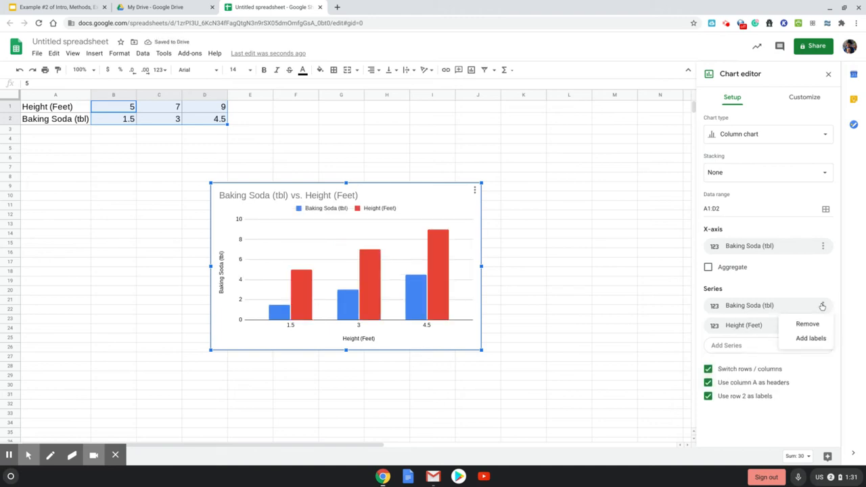
pyautogui.click(807, 324)
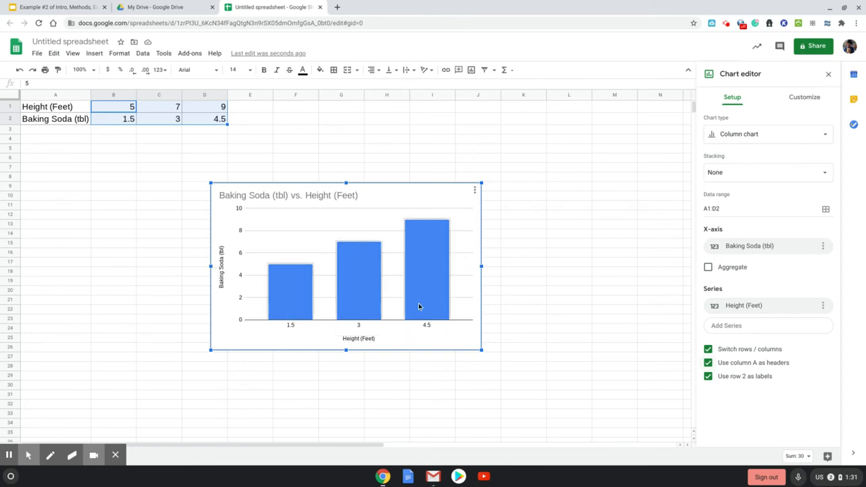
# Change the chart's horizontal axis title to "Baking Soda (tbl)"
pyautogui.click(359, 338)
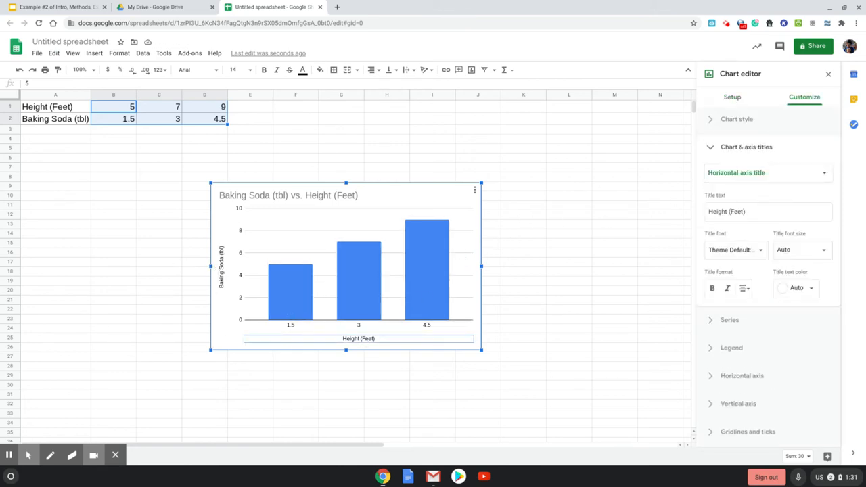
pyautogui.click(767, 210)
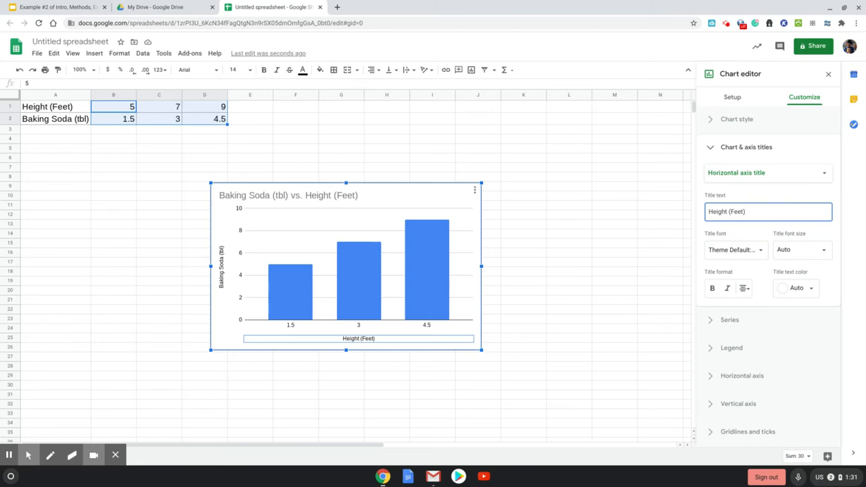
pyautogui.moveTo(760, 209); pyautogui.dragTo(706, 210)
pyautogui.write('Baking Soda (tbl')
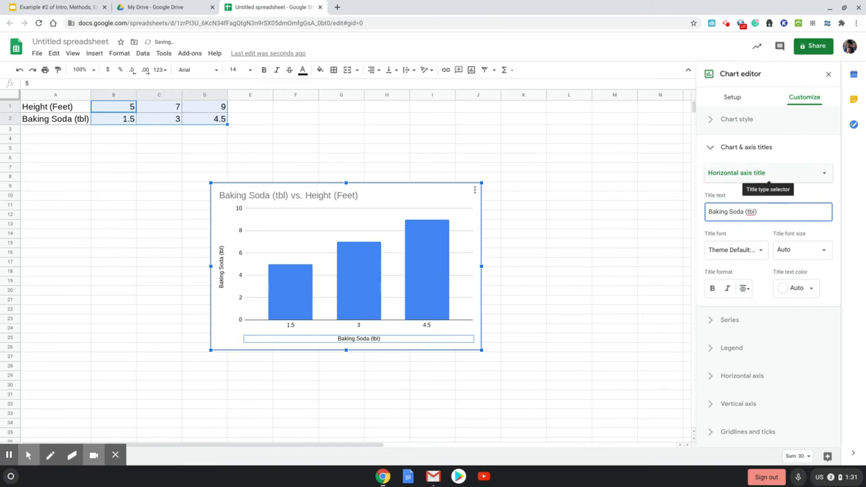
# Change the chart's vertical axis title to "Height (Feet)"
pyautogui.click(768, 174)
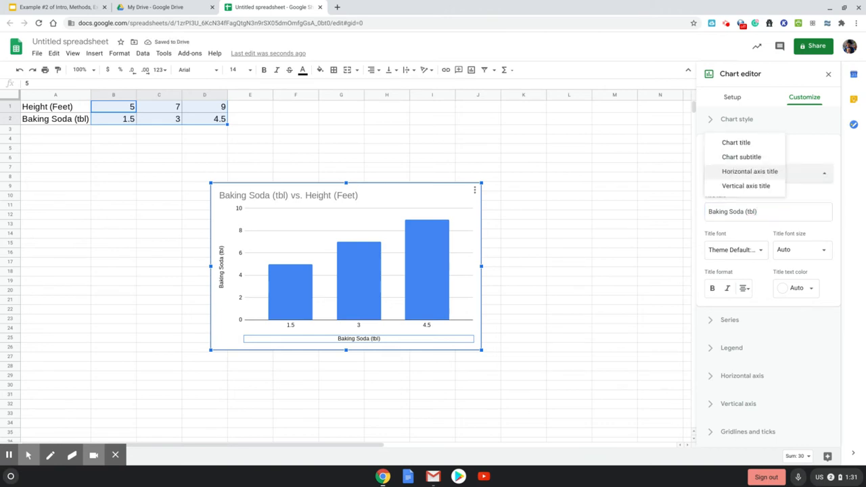
pyautogui.click(756, 189)
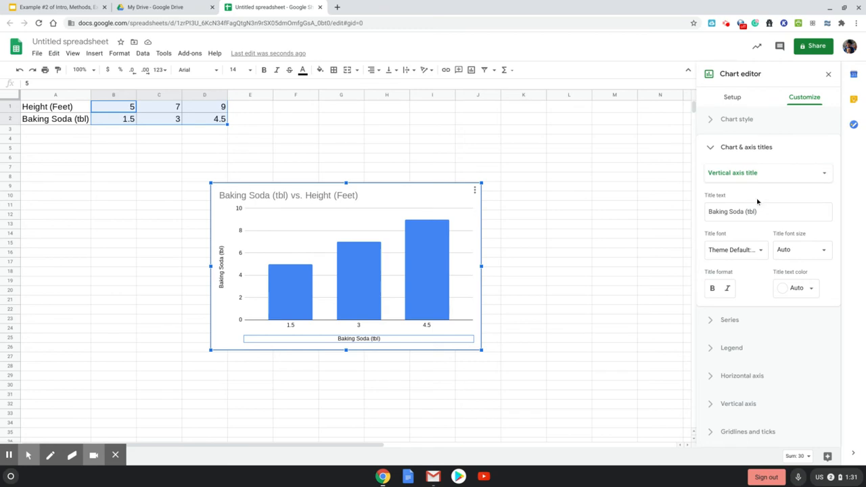
pyautogui.click(761, 209)
pyautogui.moveTo(709, 211); pyautogui.dragTo(764, 213)
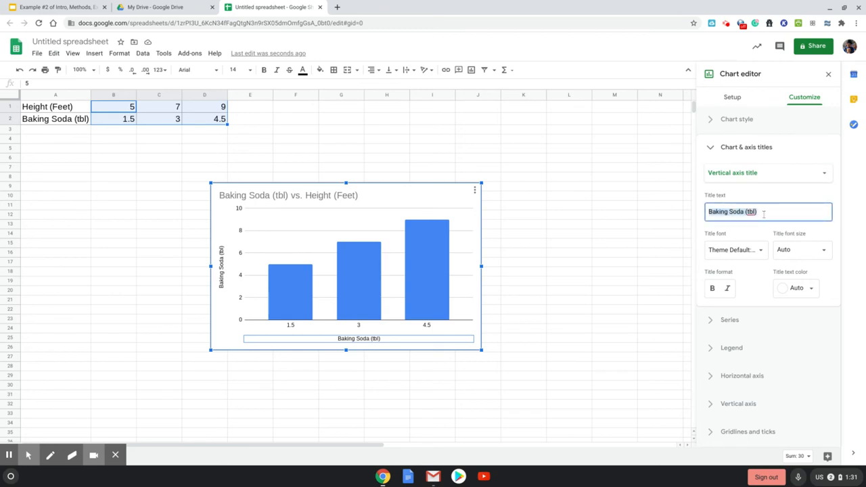
pyautogui.write('Height')
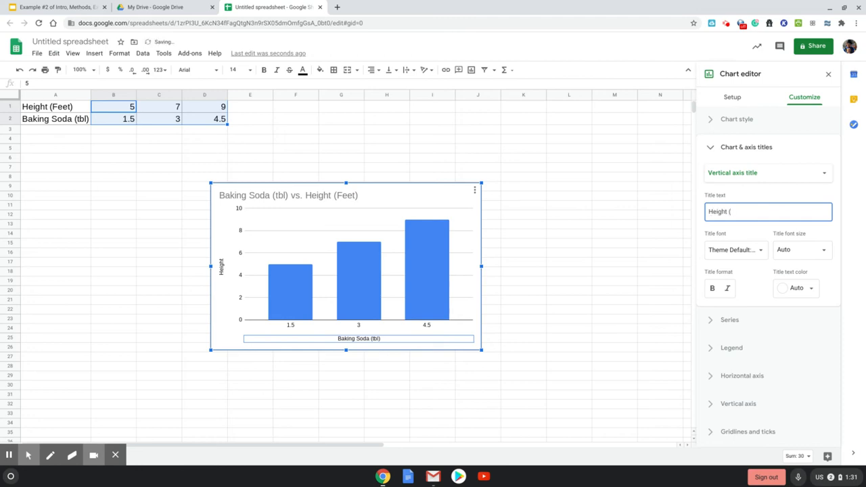
pyautogui.write(' (Feet)')
# Add the word "Rocket" at the start of the vertical axis title so it reads "Rocket Height (Feet)"
pyautogui.click(708, 211)
pyautogui.write('ROcket')
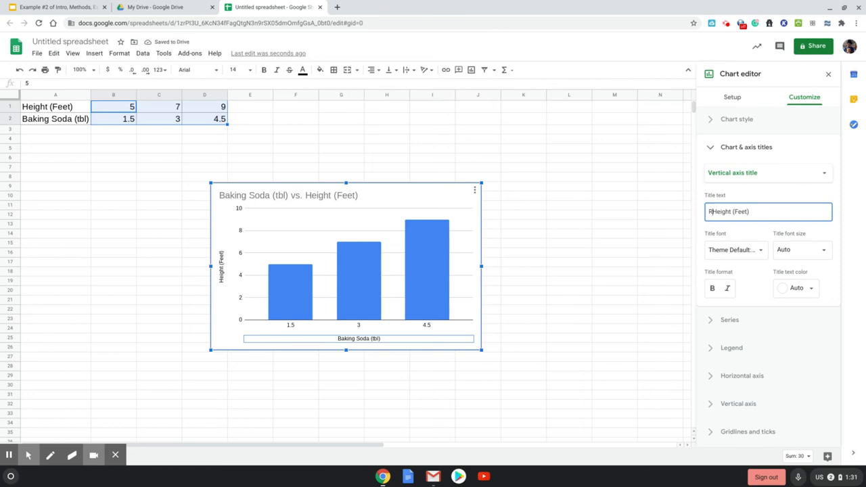
pyautogui.press('BackSpace')
pyautogui.press('BackSpace')
pyautogui.press('BackSpace')
pyautogui.press('BackSpace')
pyautogui.press('BackSpace')
pyautogui.press('BackSpace')
pyautogui.press('BackSpace')
pyautogui.write('Rocket')
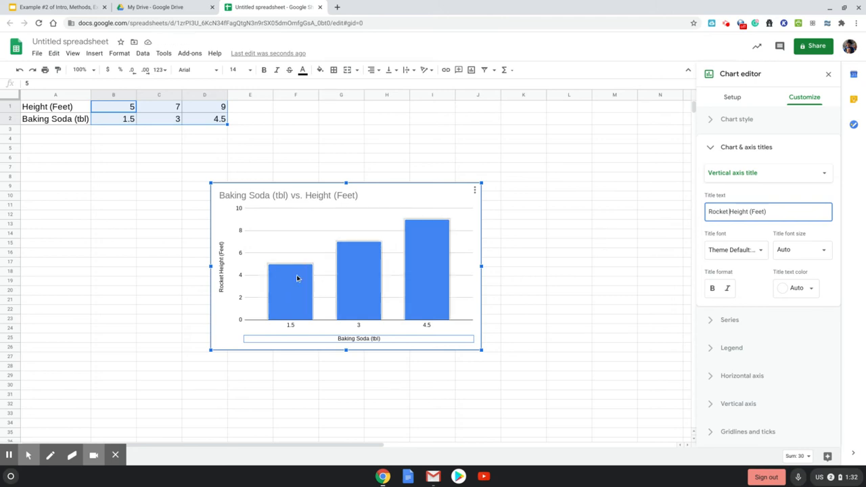
# Turn on data labels for the Height (Feet) series and close the chart editor
pyautogui.click(728, 325)
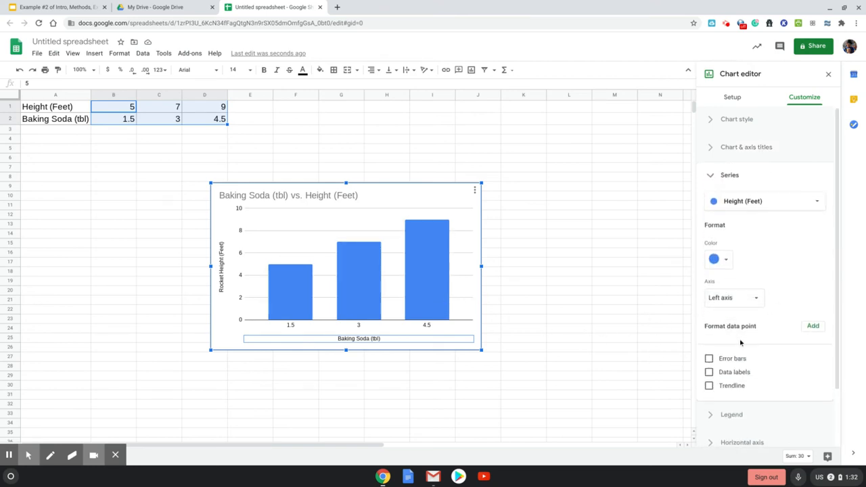
pyautogui.click(709, 372)
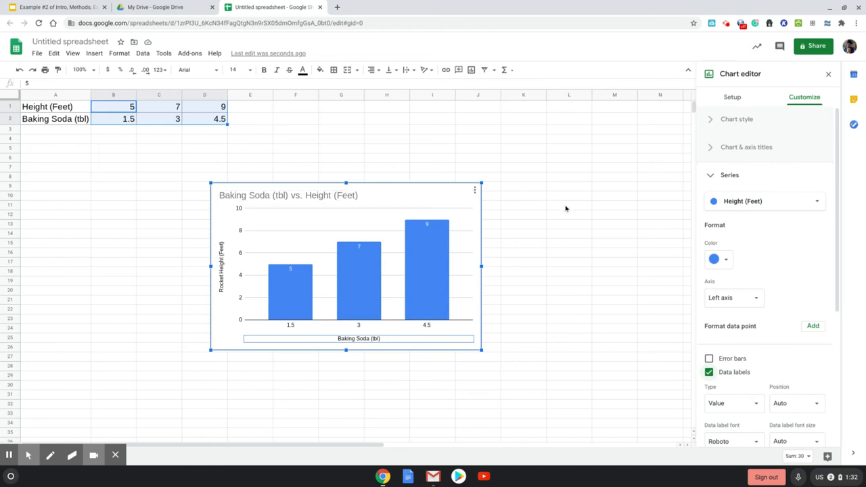
pyautogui.click(599, 283)
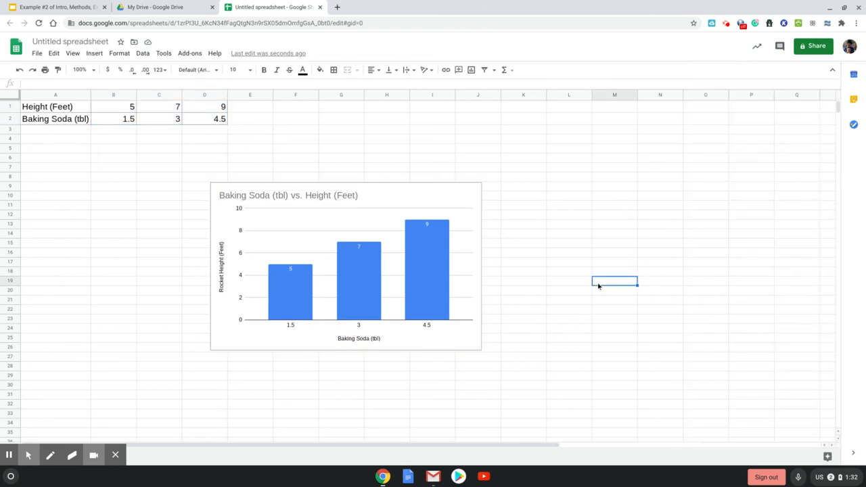
# Try to copy the Baking Soda vs. Height chart
pyautogui.click(480, 203)
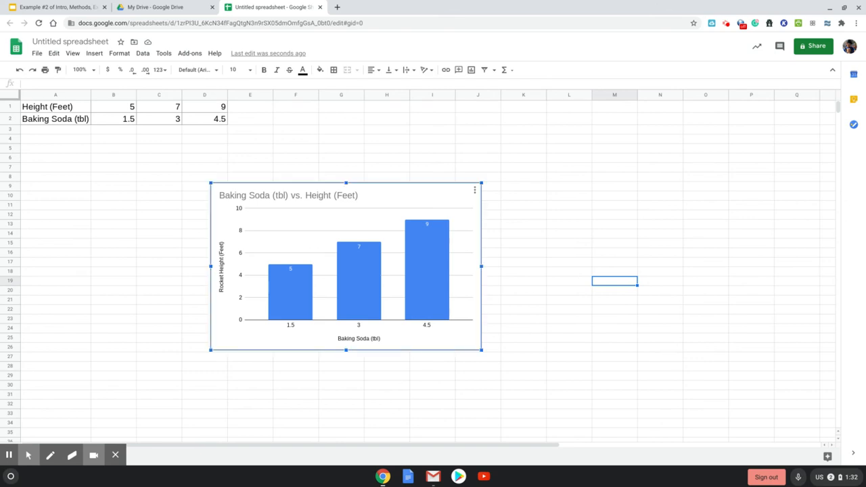
pyautogui.hotkey('ctrl', 'c')
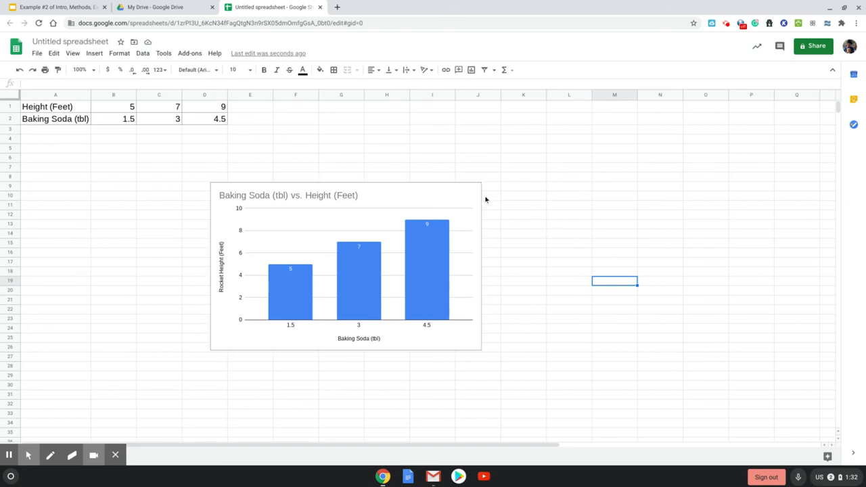
pyautogui.click(441, 190)
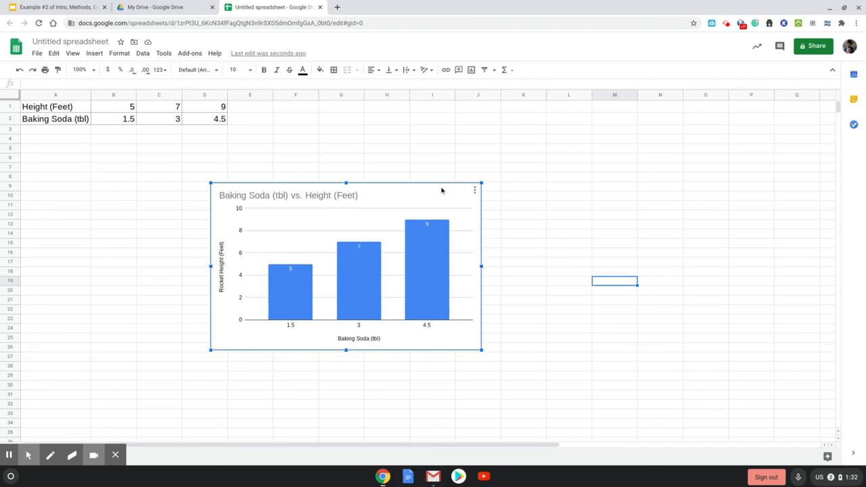
pyautogui.hotkey('ctrl', 'c')
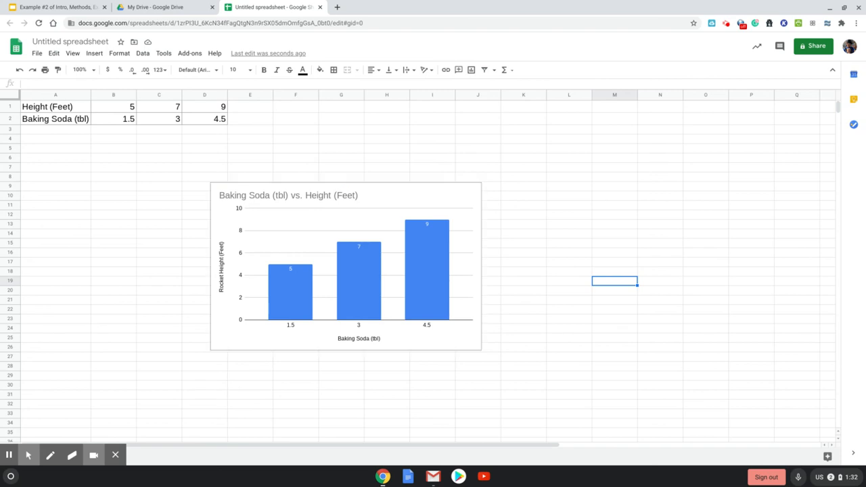
pyautogui.rightClick(427, 201)
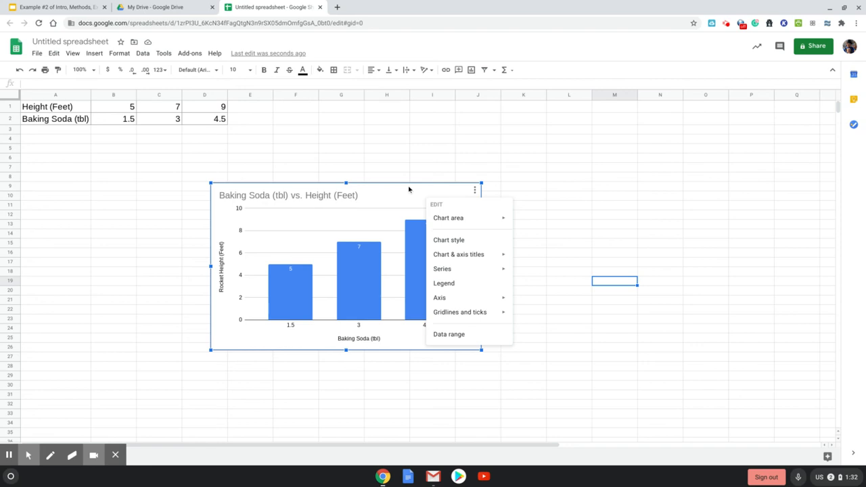
pyautogui.click(546, 225)
# Copy the finished column chart and switch to the Google Slides presentation containing the "Our Data Table" slide
pyautogui.click(469, 194)
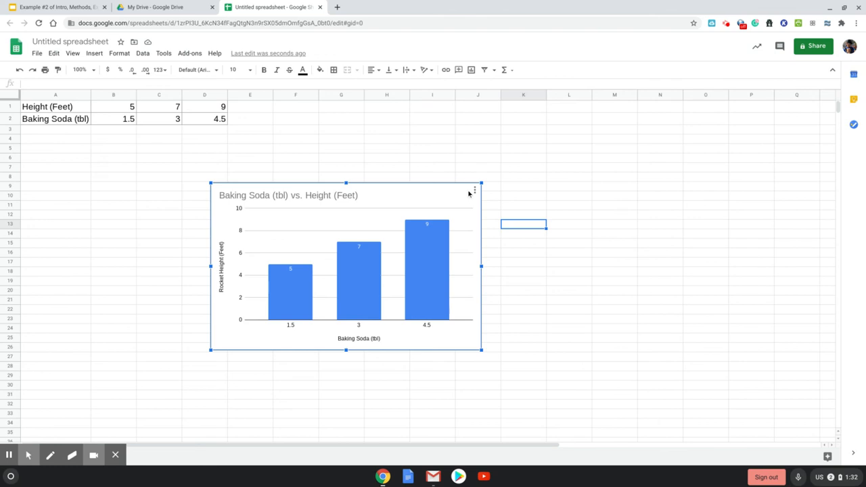
pyautogui.hotkey('ctrl', 'c')
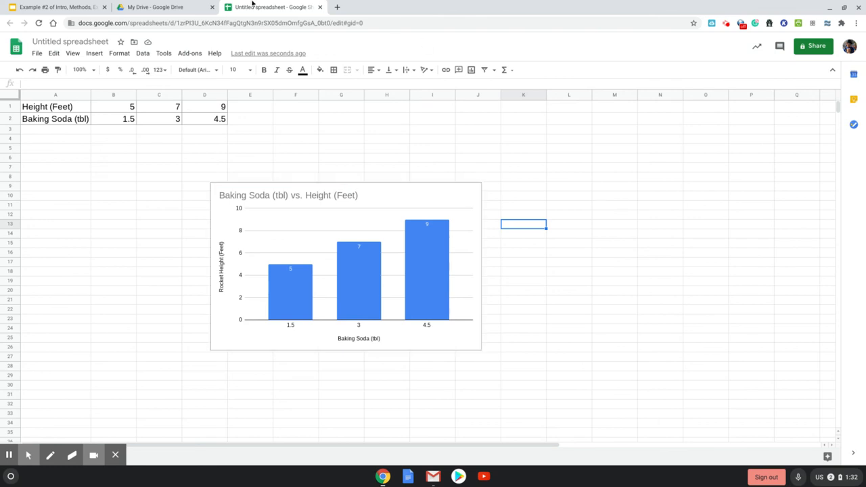
pyautogui.click(68, 7)
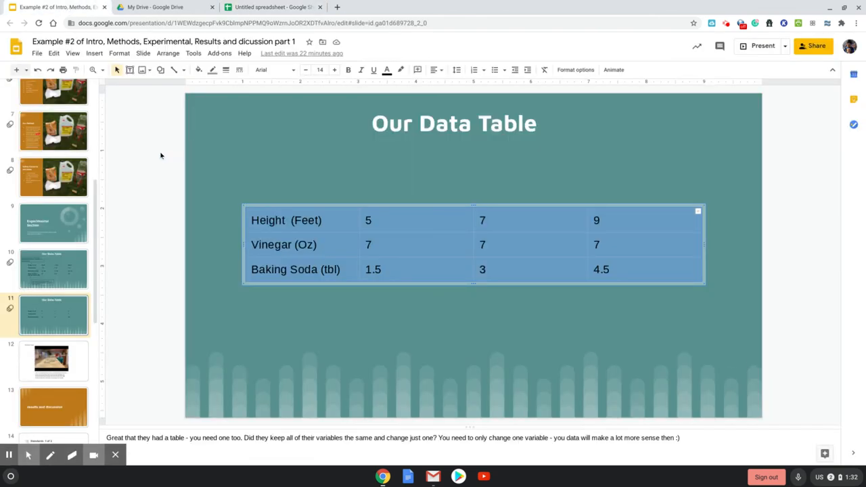
# Add a new slide with the Blank layout directly after the "results and discussion" slide
pyautogui.scroll(-3, 52, 379)
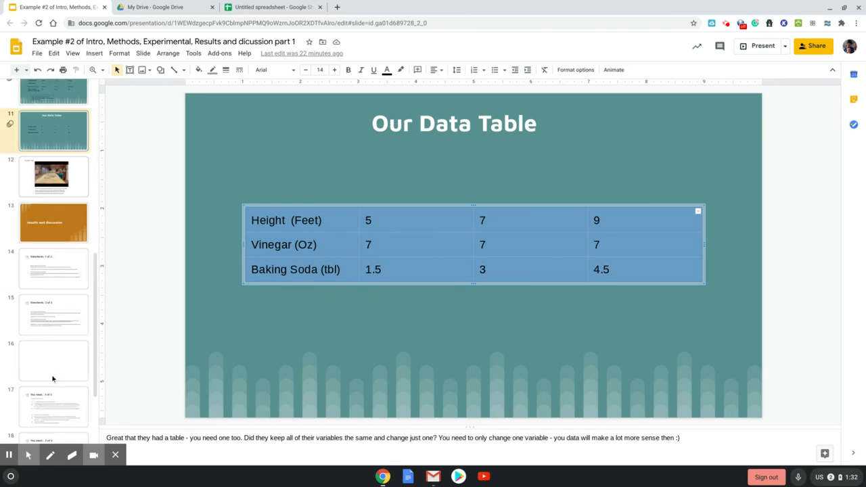
pyautogui.click(65, 236)
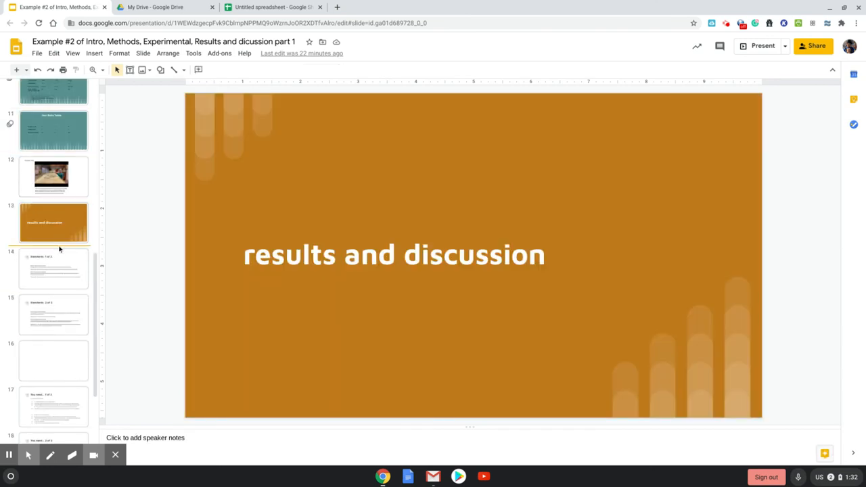
pyautogui.click(26, 70)
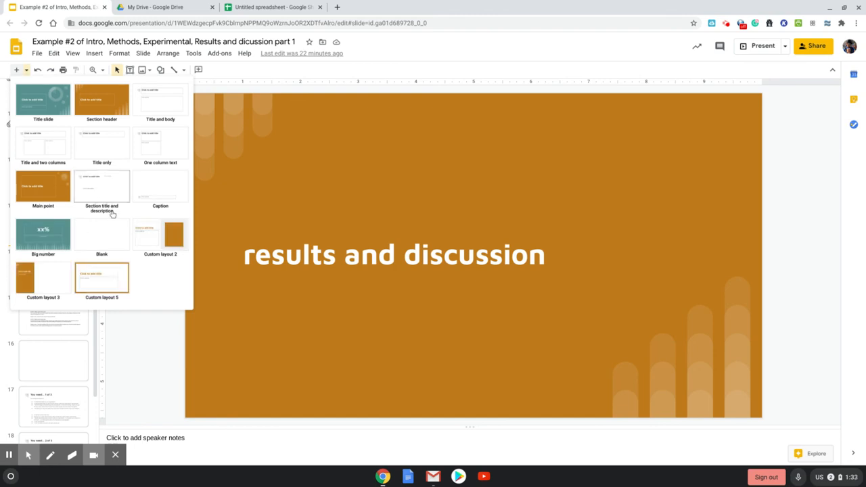
pyautogui.click(108, 235)
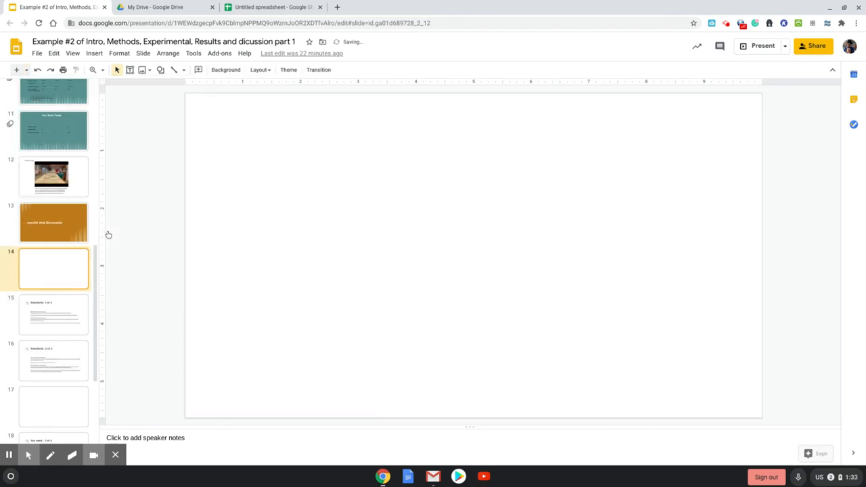
# Paste the copied column chart onto the new blank slide, linked to the spreadsheet
pyautogui.rightClick(392, 226)
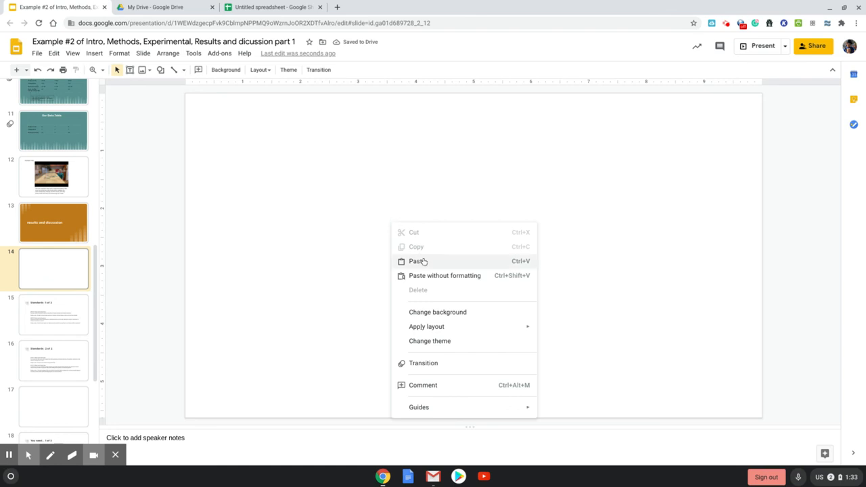
pyautogui.click(420, 259)
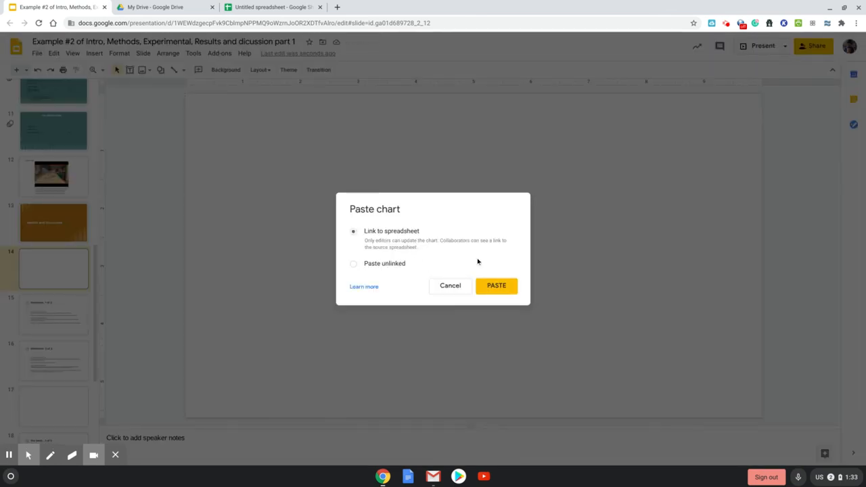
pyautogui.click(510, 288)
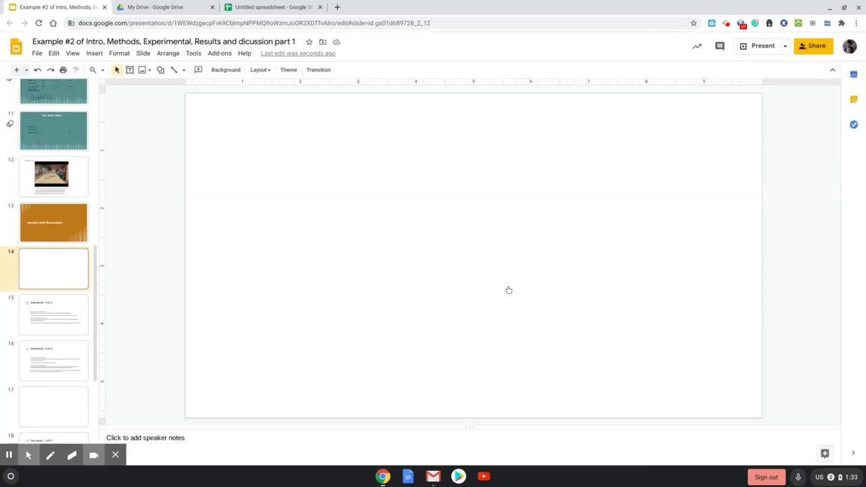